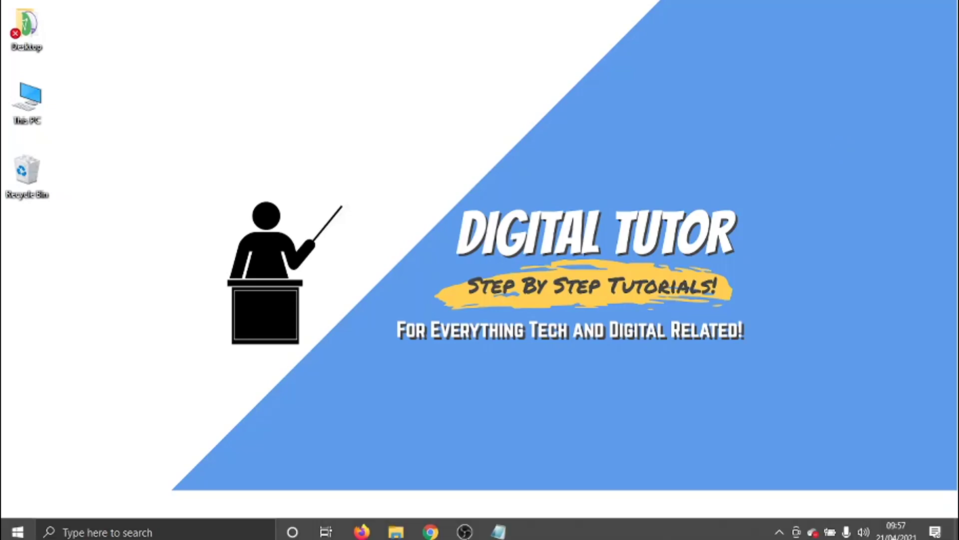
- Open a new Chrome window from the taskbar icon's jump list
right_click(432, 527)
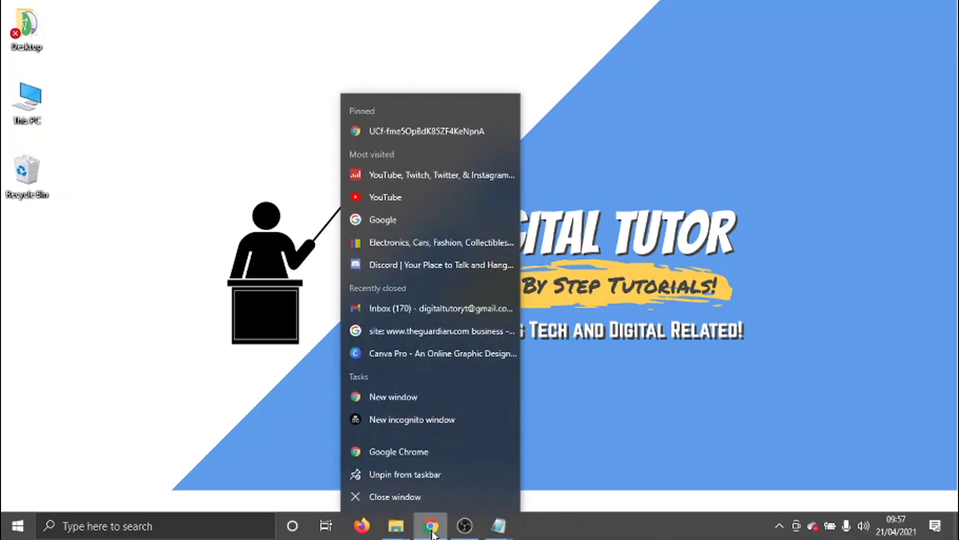
click(393, 401)
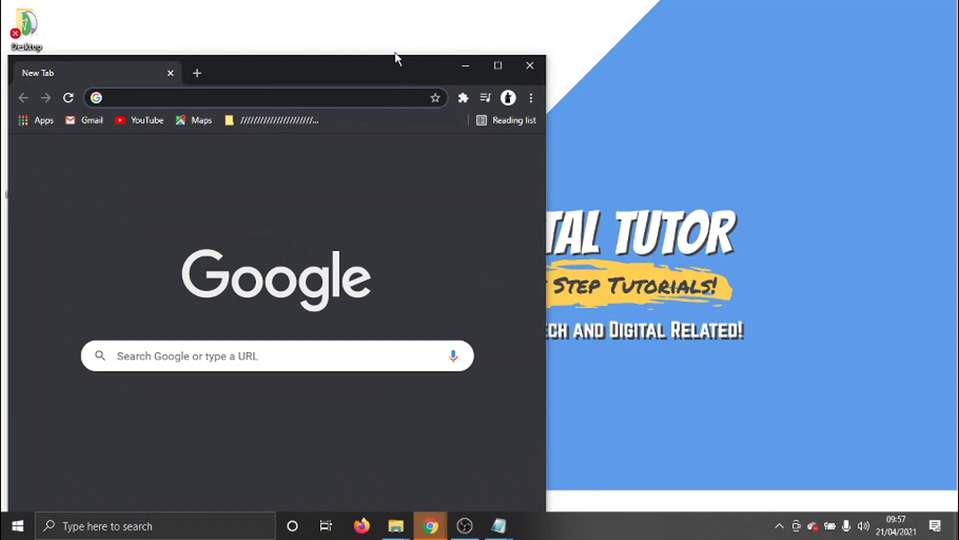
- Load YouTube from the bookmarks bar, landing on Digital Tutor's About page
click(141, 121)
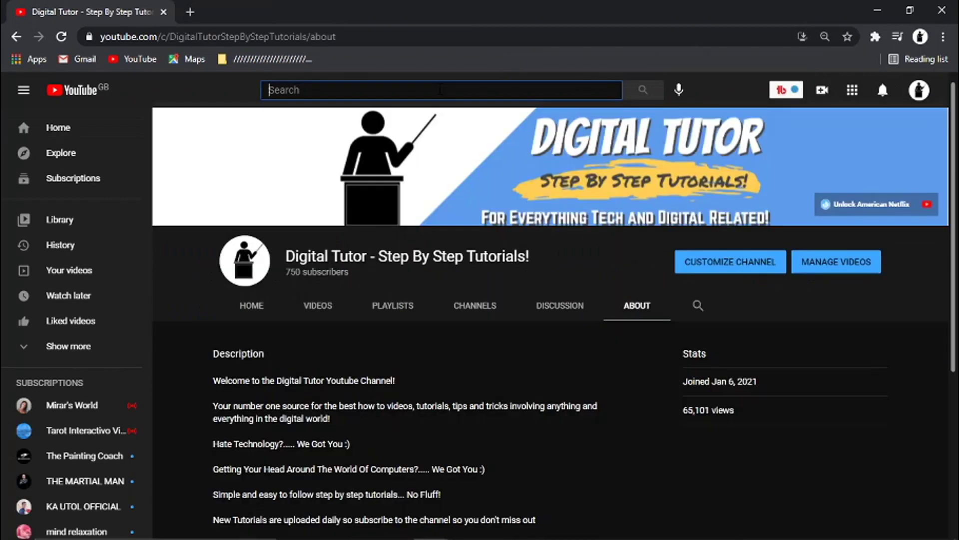
text(funny)
- Search YouTube for 'funny' and open 'New Funny Videos 2021' by Vines best fun
key(Return)
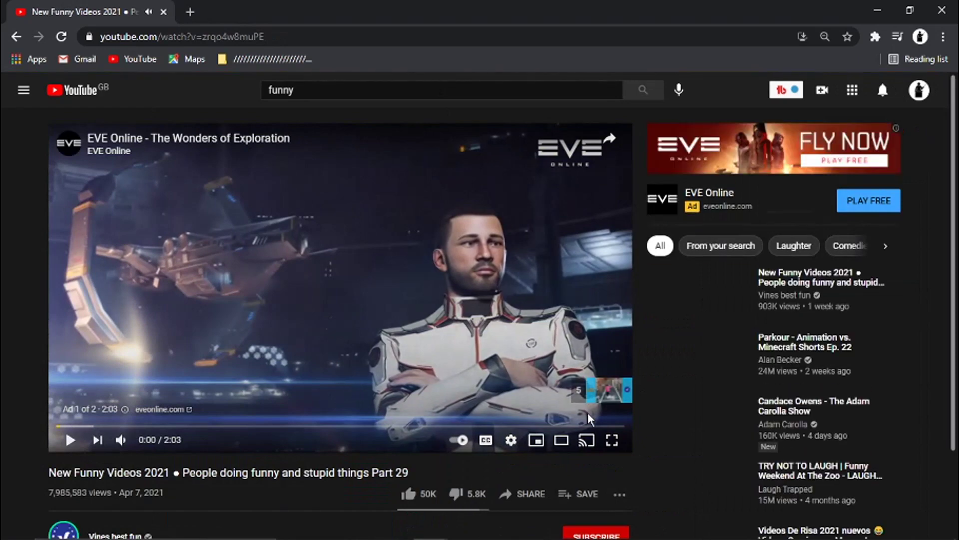
scroll(536, 279, down, 2)
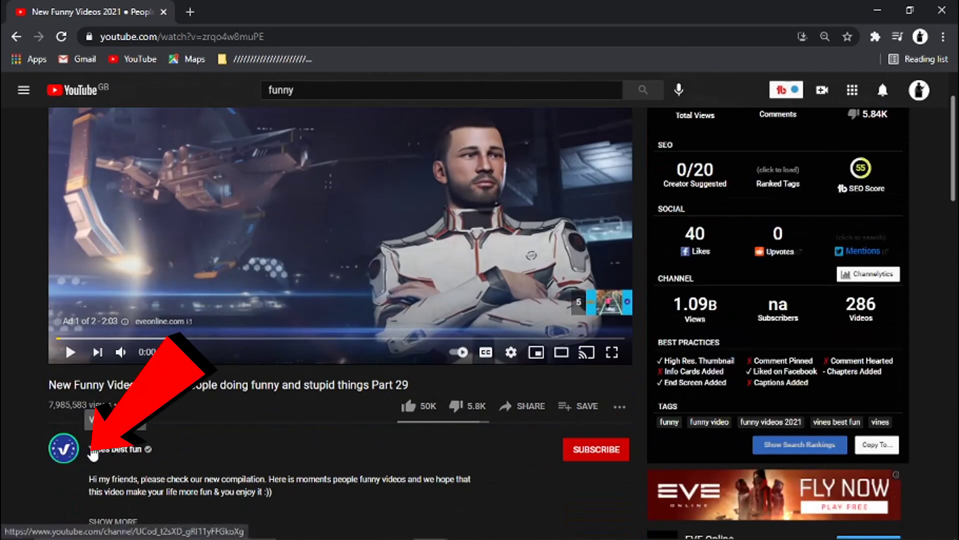
- Go to the Vines best fun channel and show its About tab
click(109, 452)
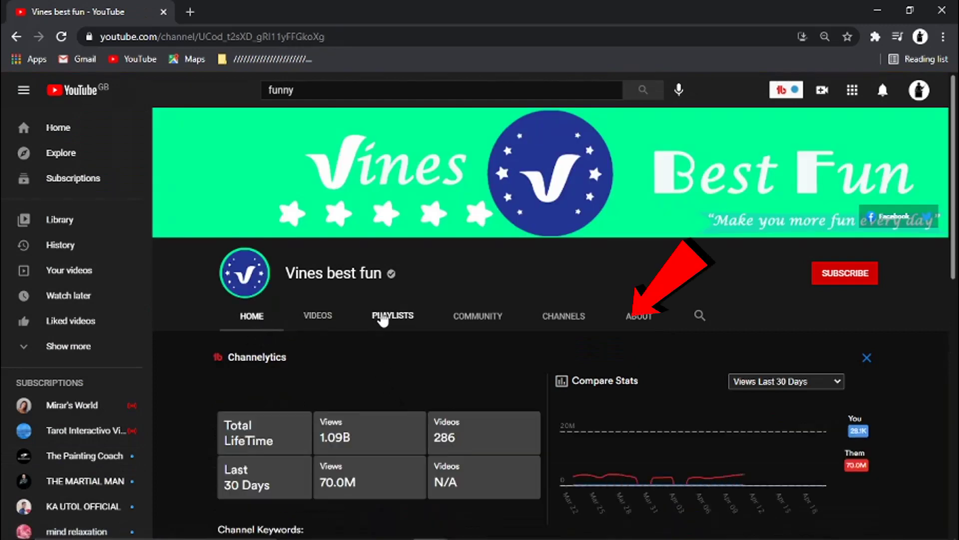
click(634, 321)
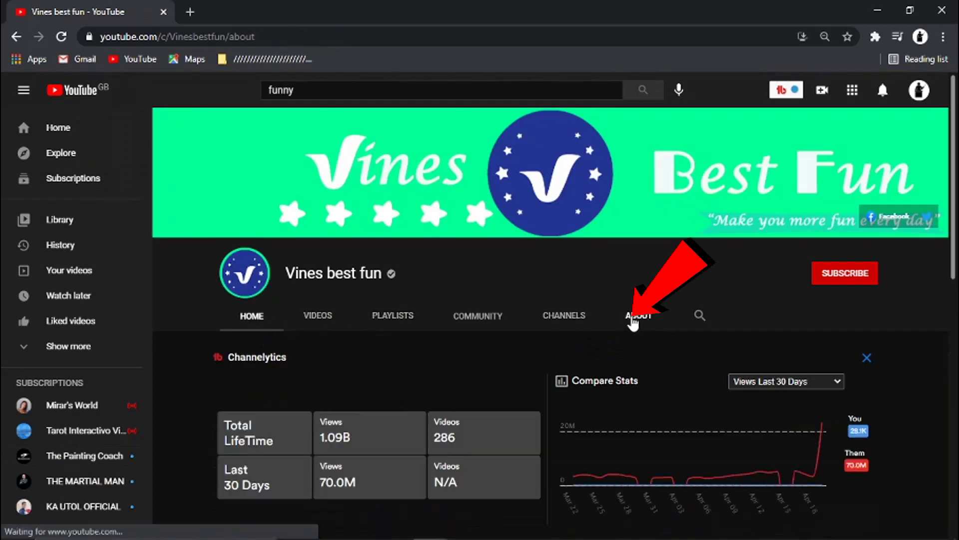
scroll(637, 322, down, 2)
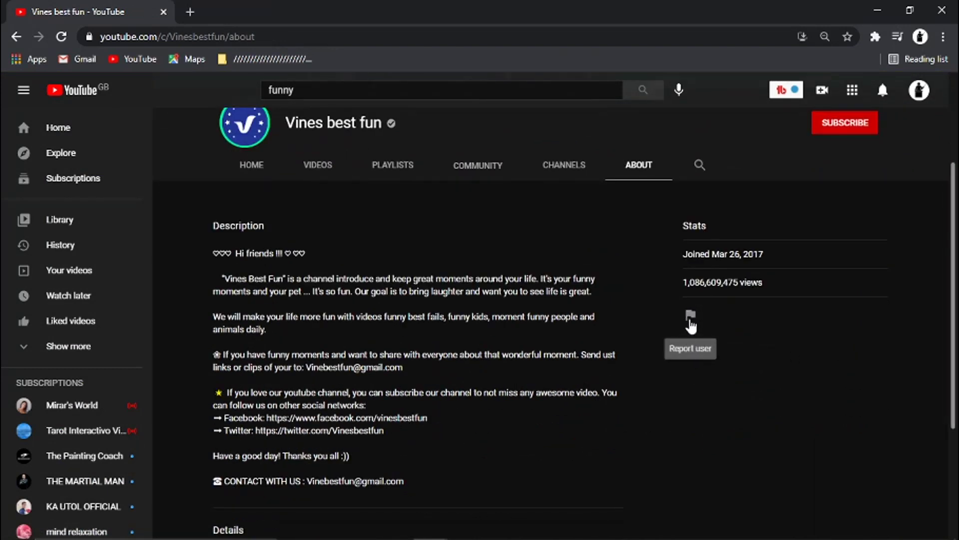
- Choose Report user from the About page's flag menu for Vines best fun
click(690, 316)
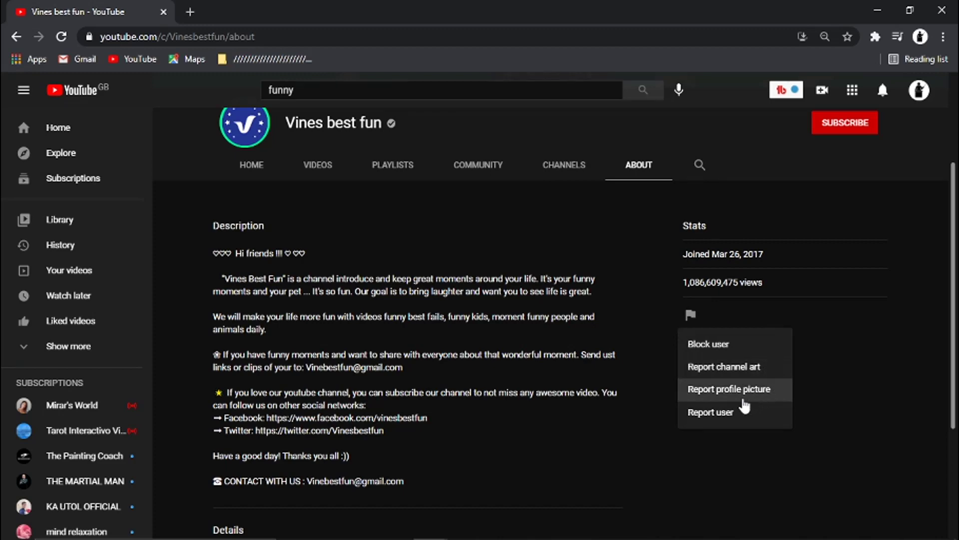
click(711, 412)
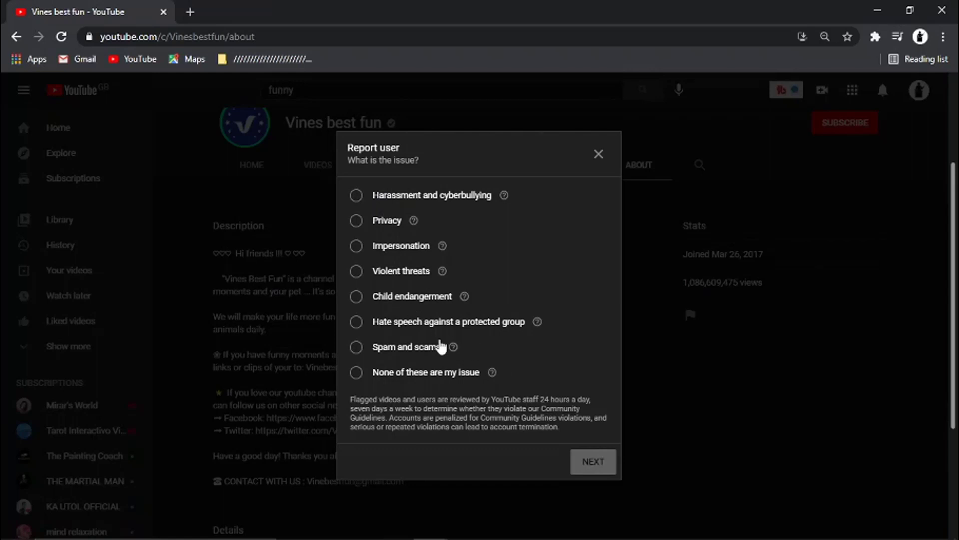
- Try several issue options, then settle on Privacy as the reported issue
click(357, 321)
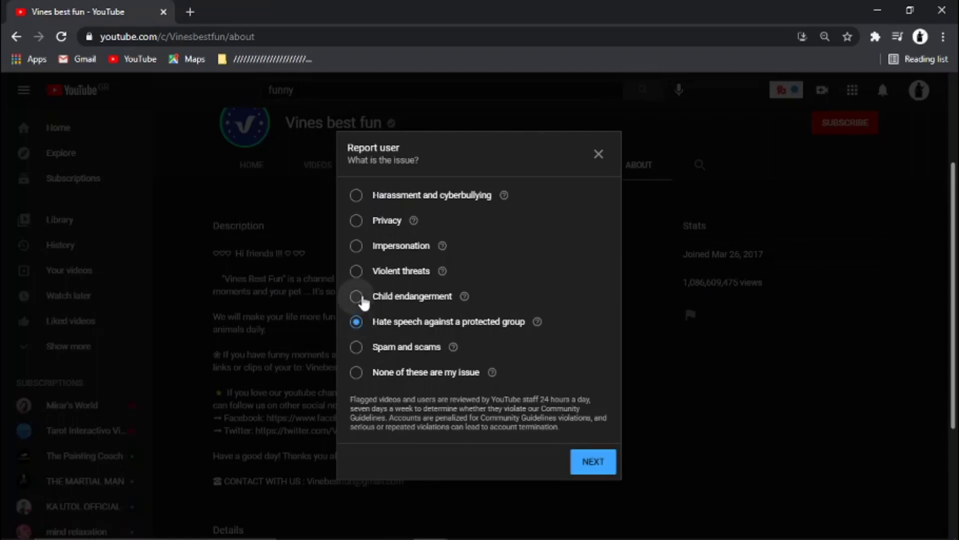
click(356, 297)
click(356, 246)
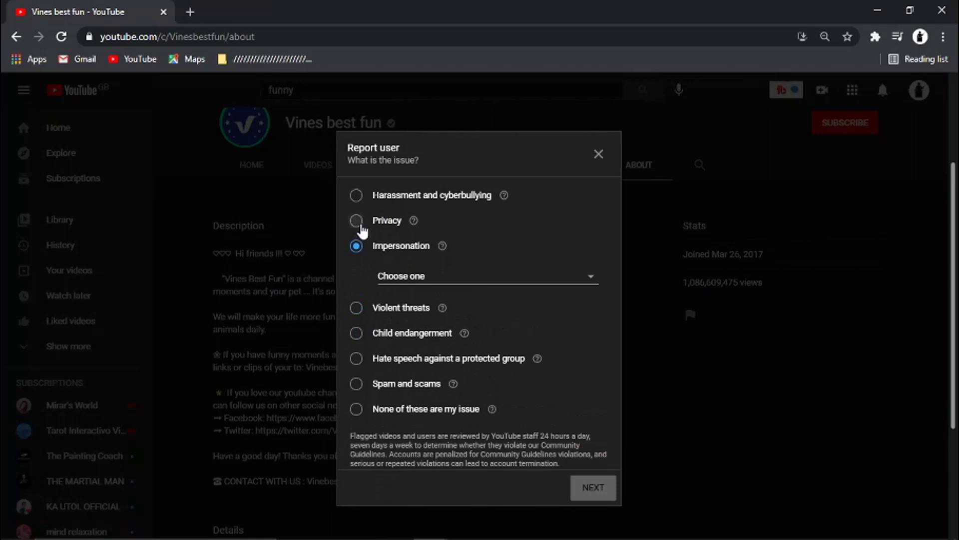
click(358, 221)
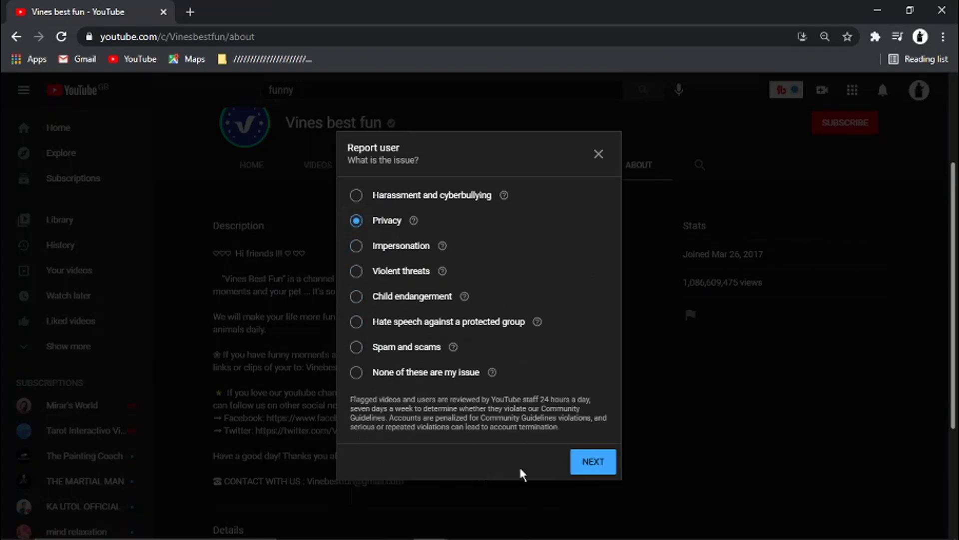